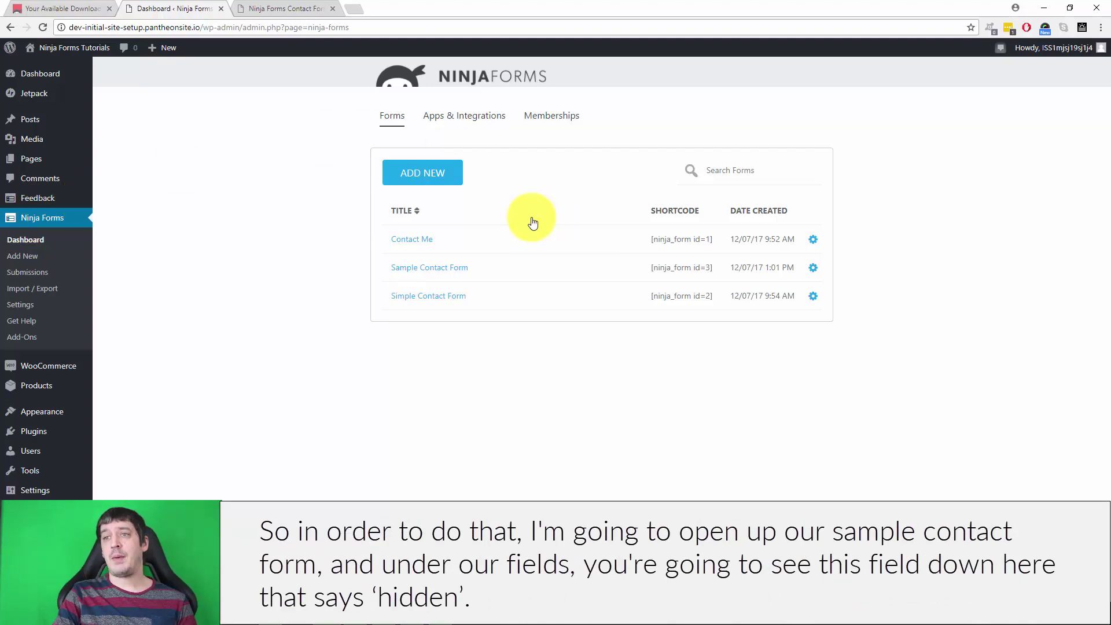
# Step: In the Sample Contact Form, add a Hidden field between Message and Submit and select its Default Value box
pyautogui.click(430, 269)
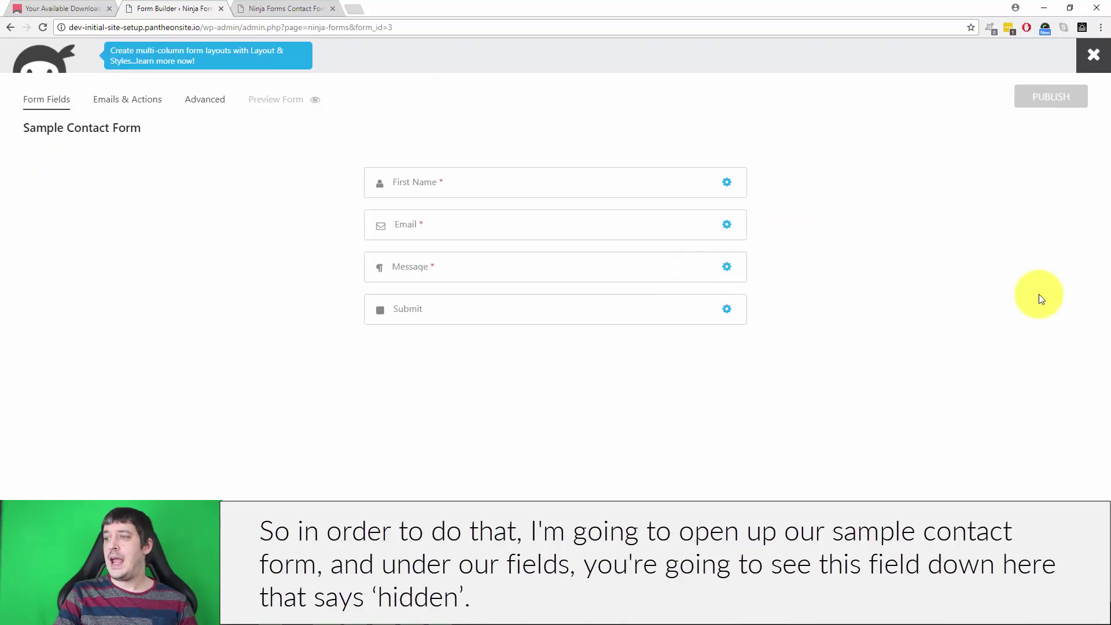
pyautogui.click(1083, 585)
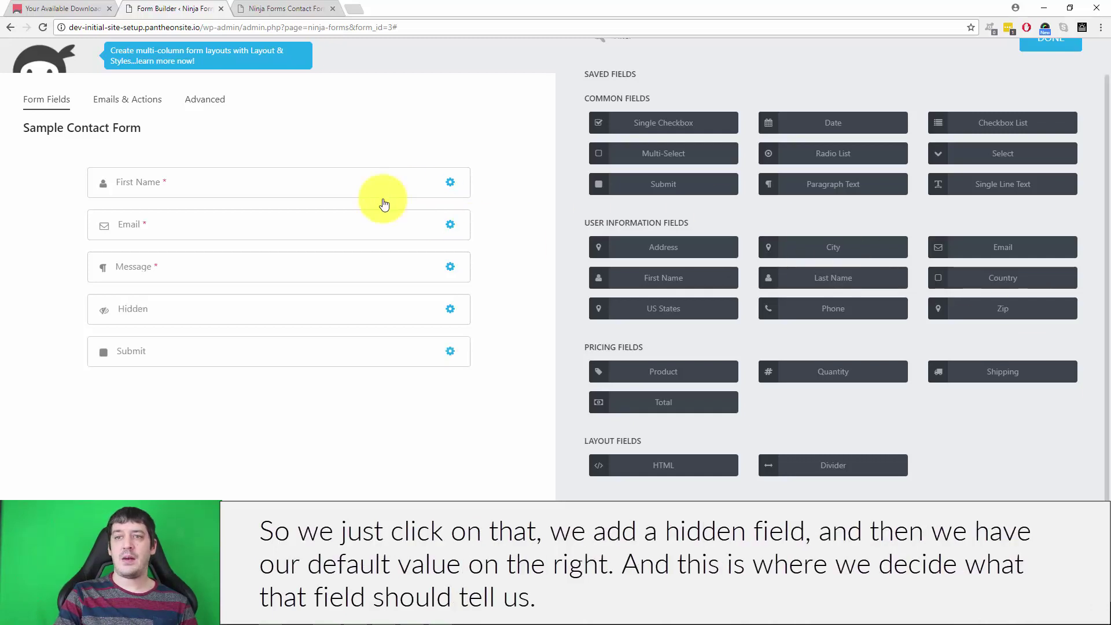
pyautogui.click(280, 308)
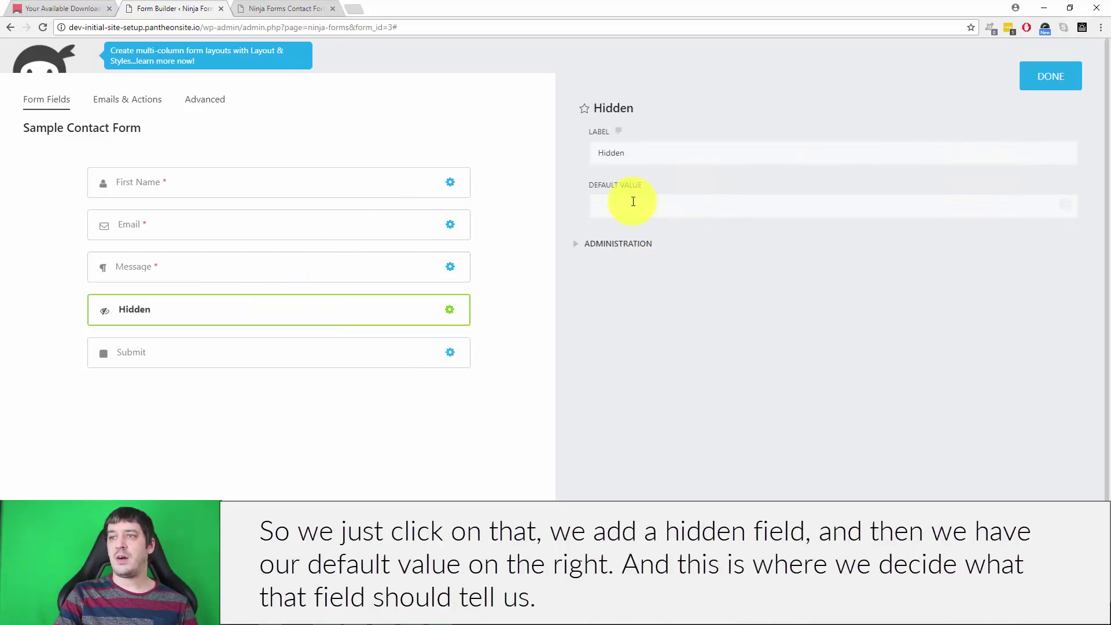
pyautogui.click(632, 203)
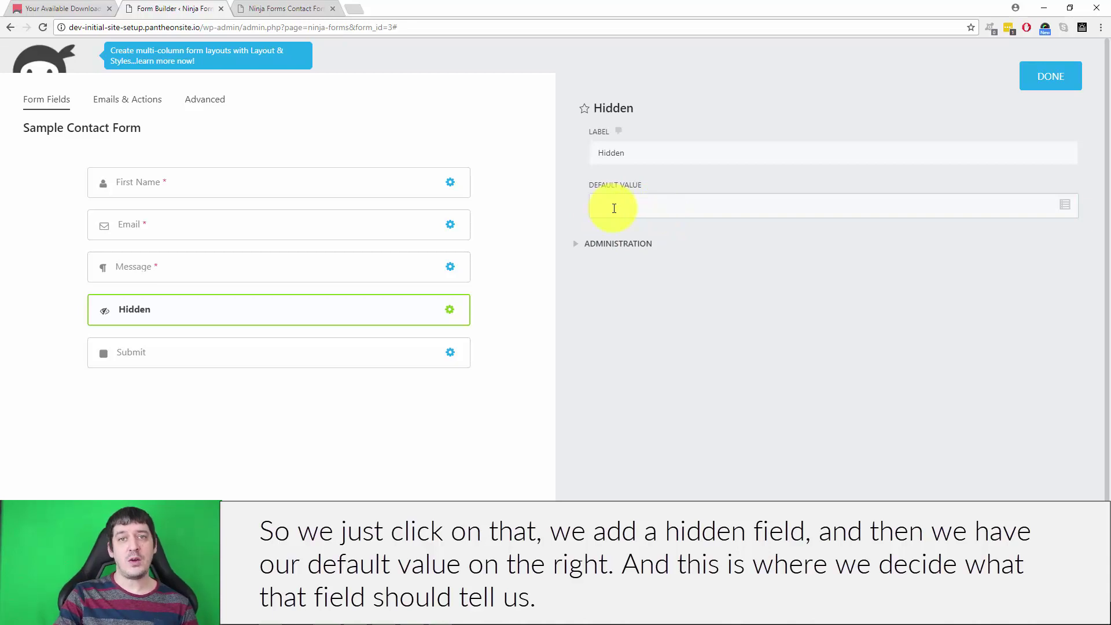
# Step: Set the Hidden field's default value to the WordPress Post Title merge tag {wp:post_title}
pyautogui.click(1067, 208)
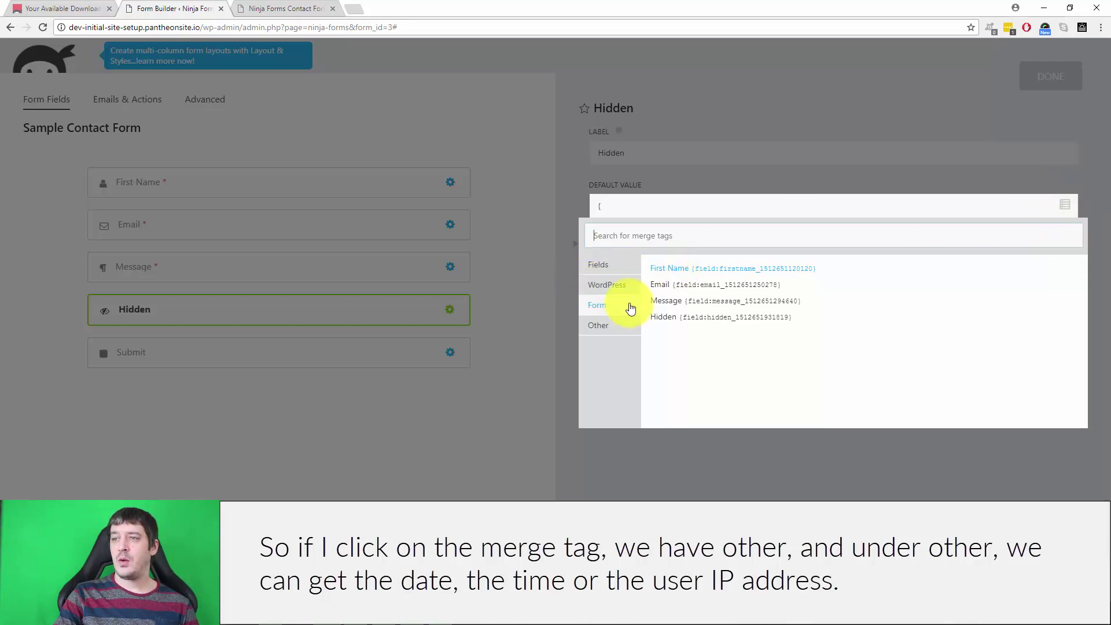
pyautogui.click(602, 324)
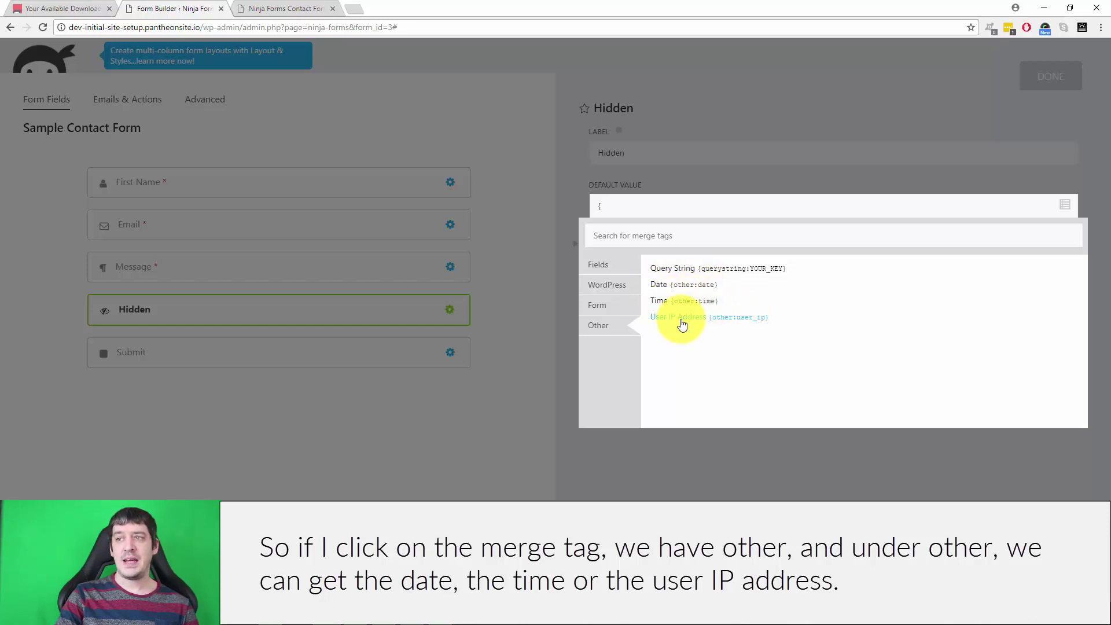
pyautogui.click(602, 293)
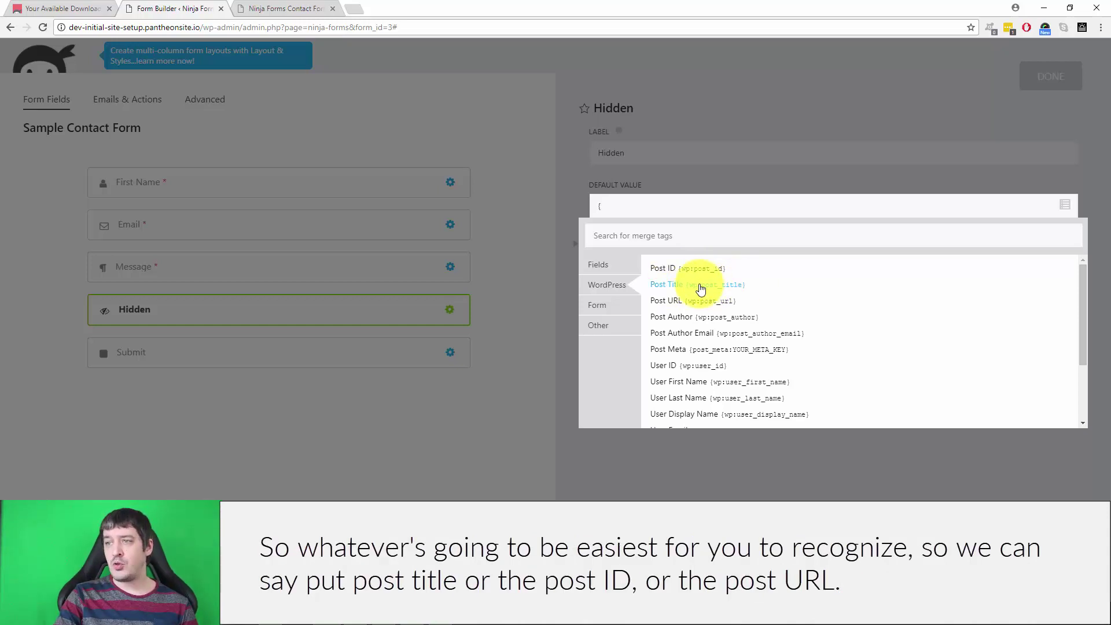
pyautogui.scroll(-1, 790, 311)
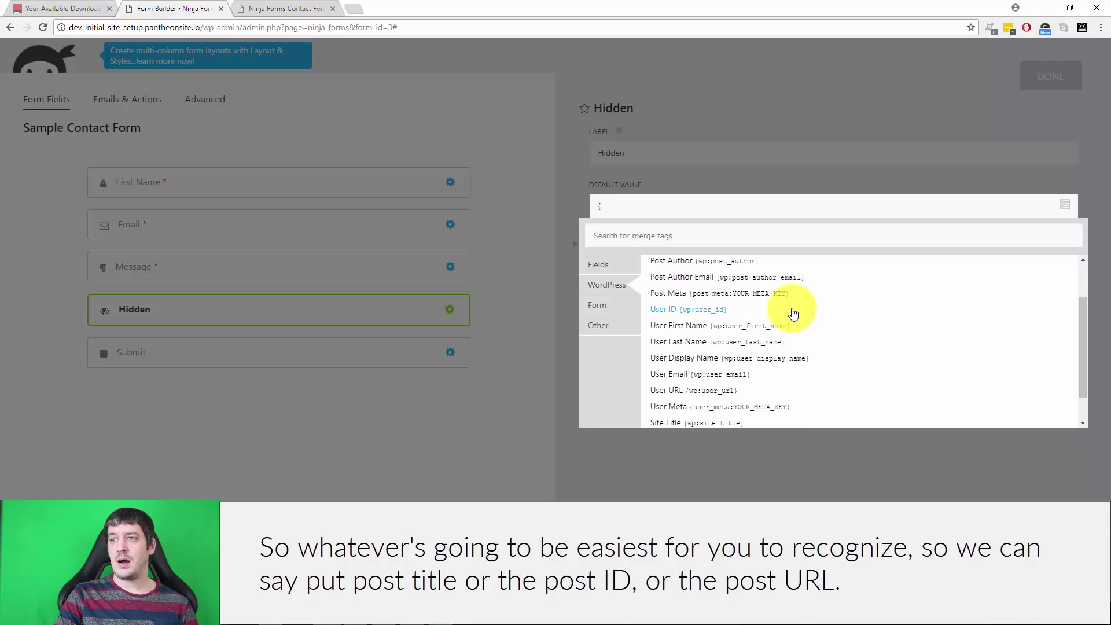
pyautogui.scroll(1, 701, 271)
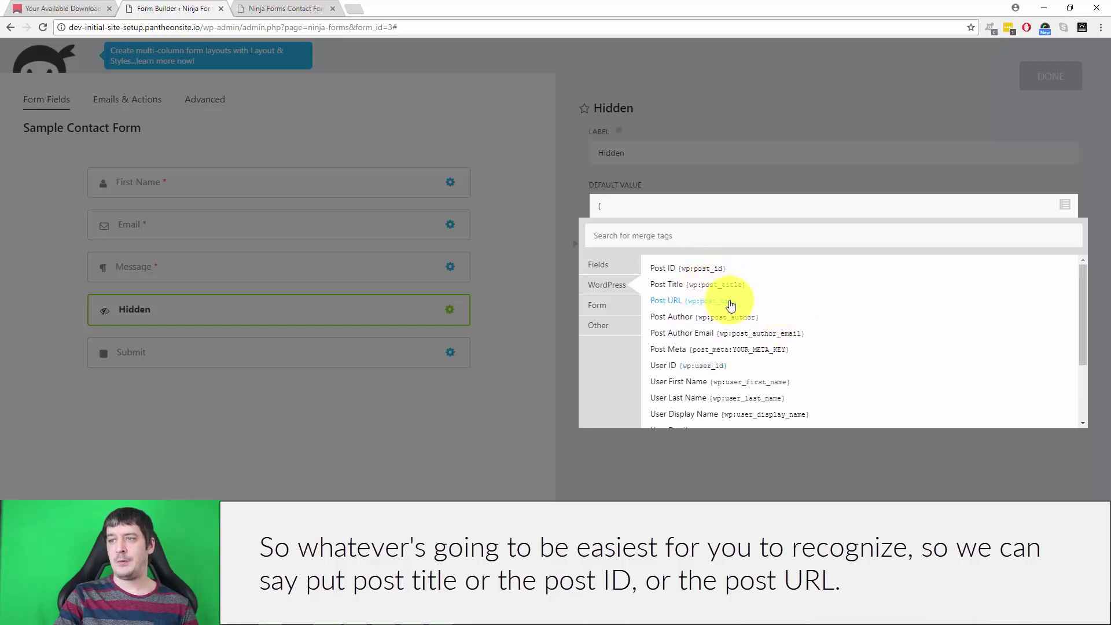
pyautogui.scroll(-3, 838, 323)
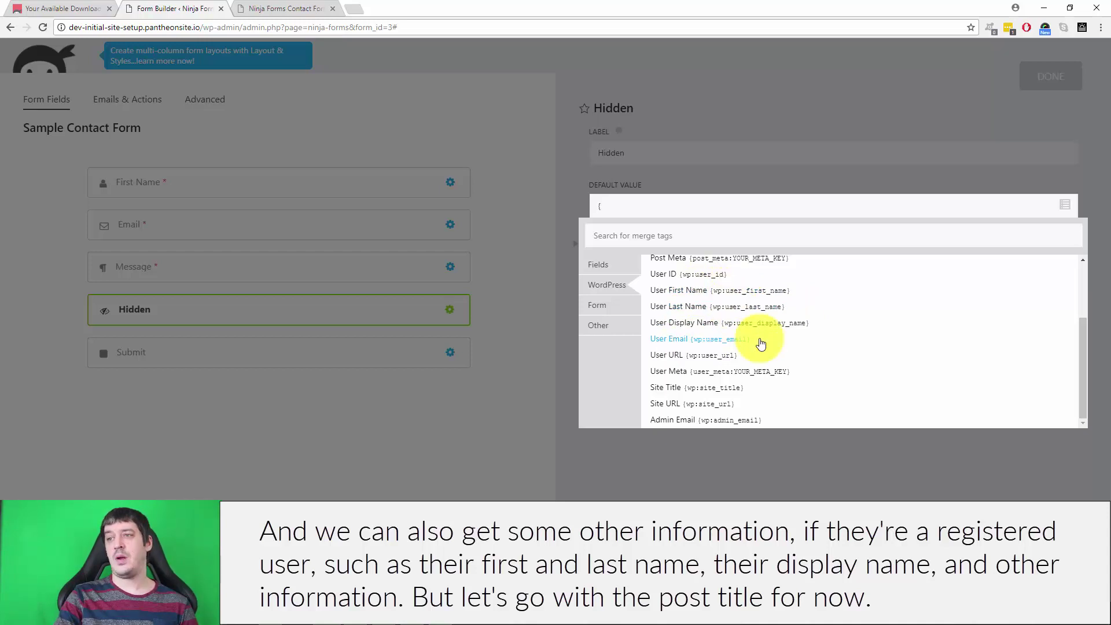
pyautogui.scroll(3, 766, 355)
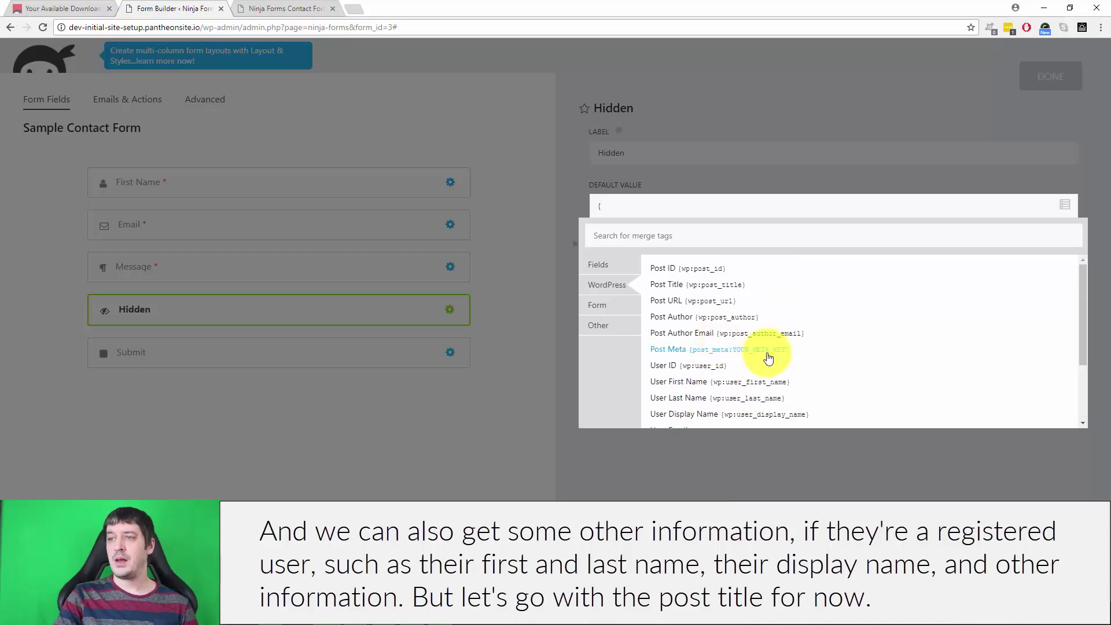
pyautogui.click(667, 284)
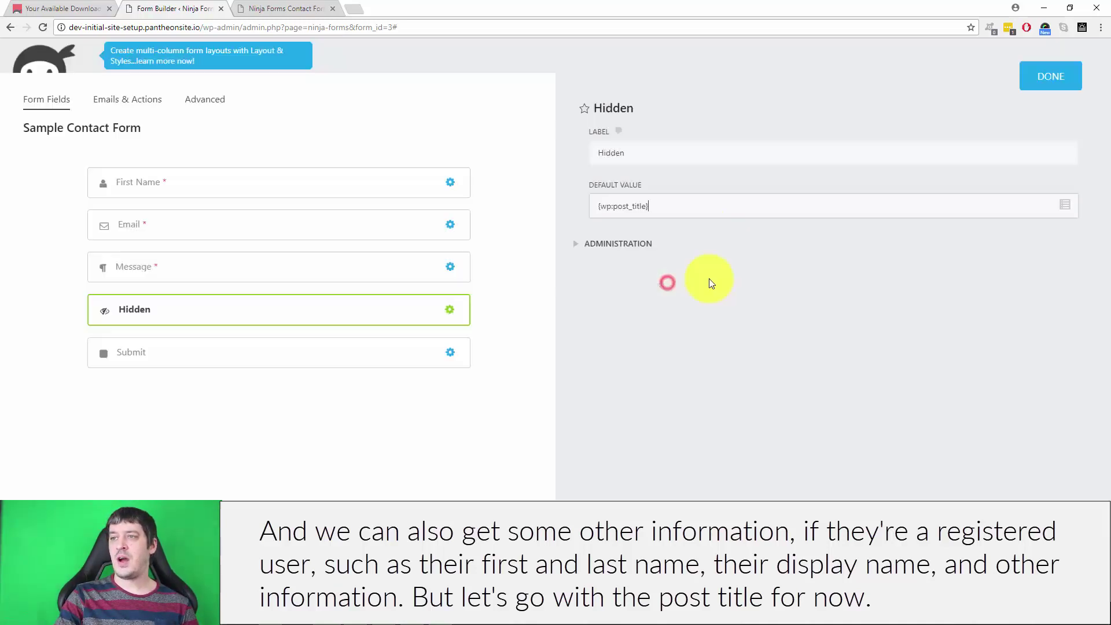
pyautogui.click(1049, 75)
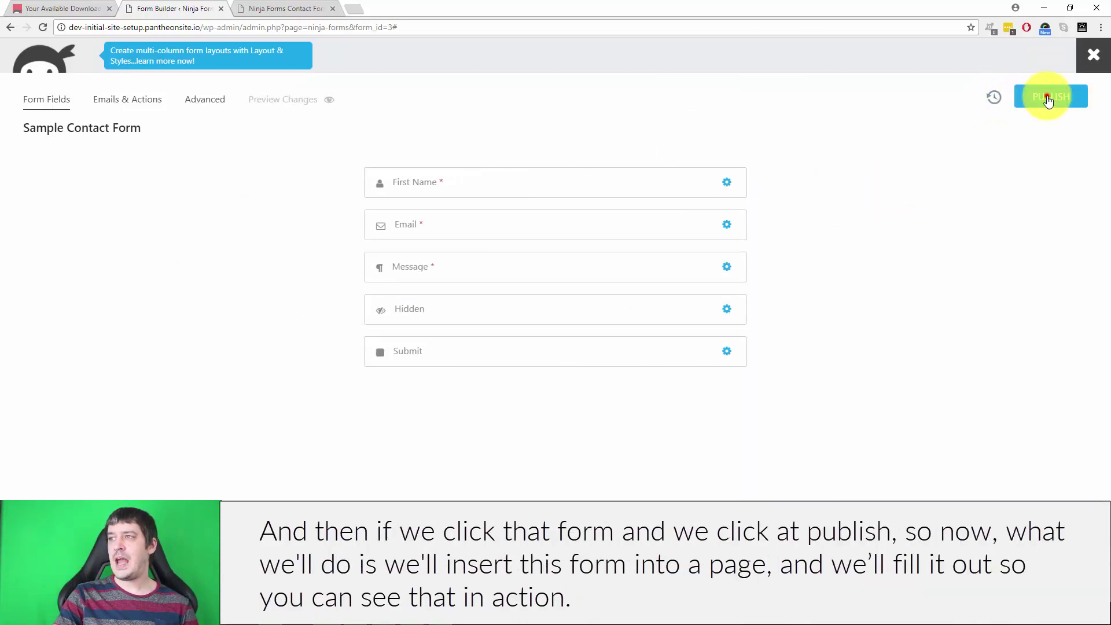
# Step: Publish the Sample Contact Form, then open the Hidden Field page for editing
pyautogui.click(1047, 96)
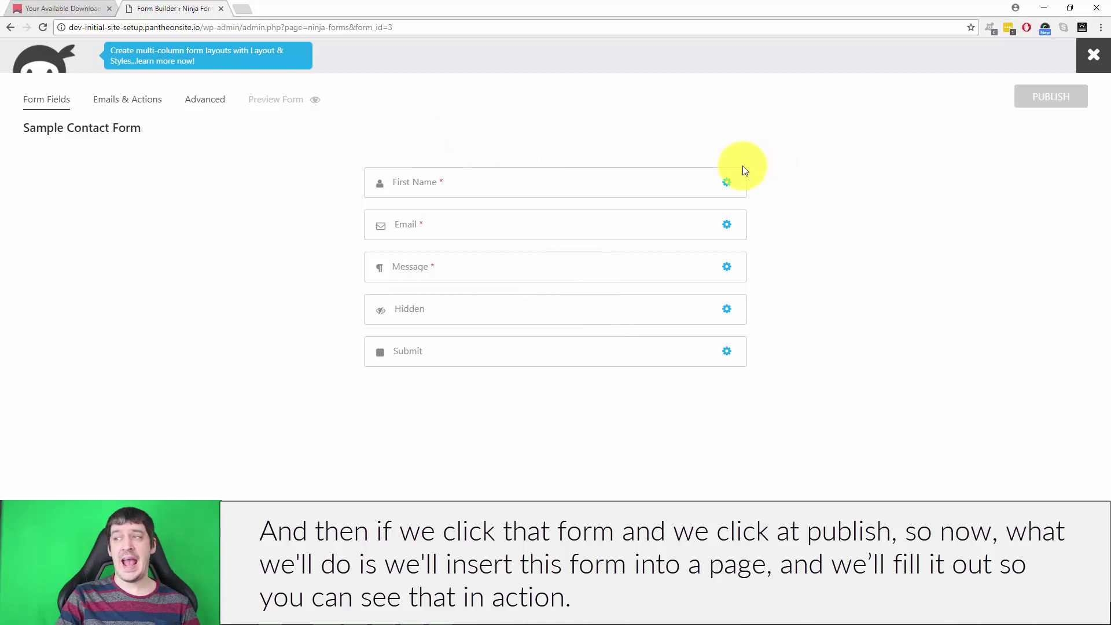
pyautogui.click(1092, 55)
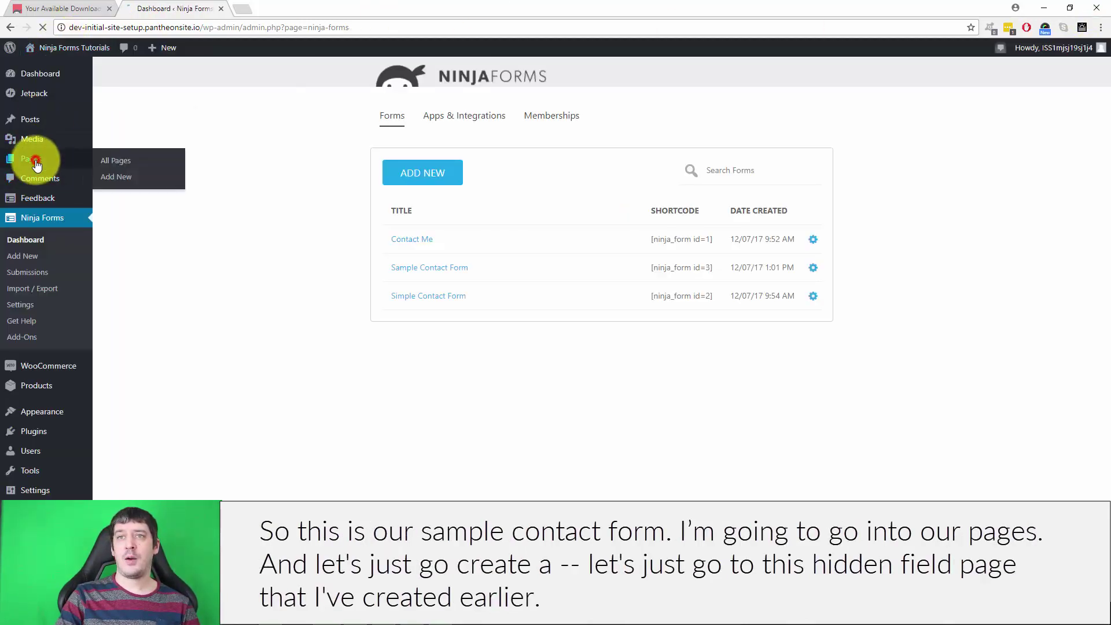
pyautogui.click(34, 159)
pyautogui.scroll(-3, 427, 360)
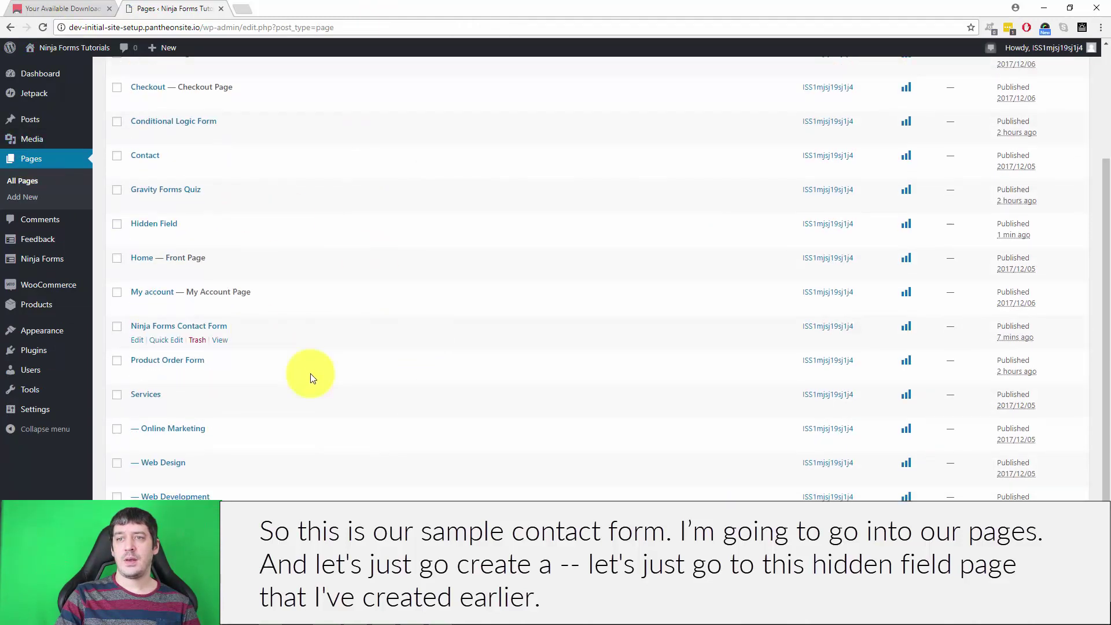
pyautogui.scroll(-2, 280, 398)
pyautogui.scroll(5, 280, 398)
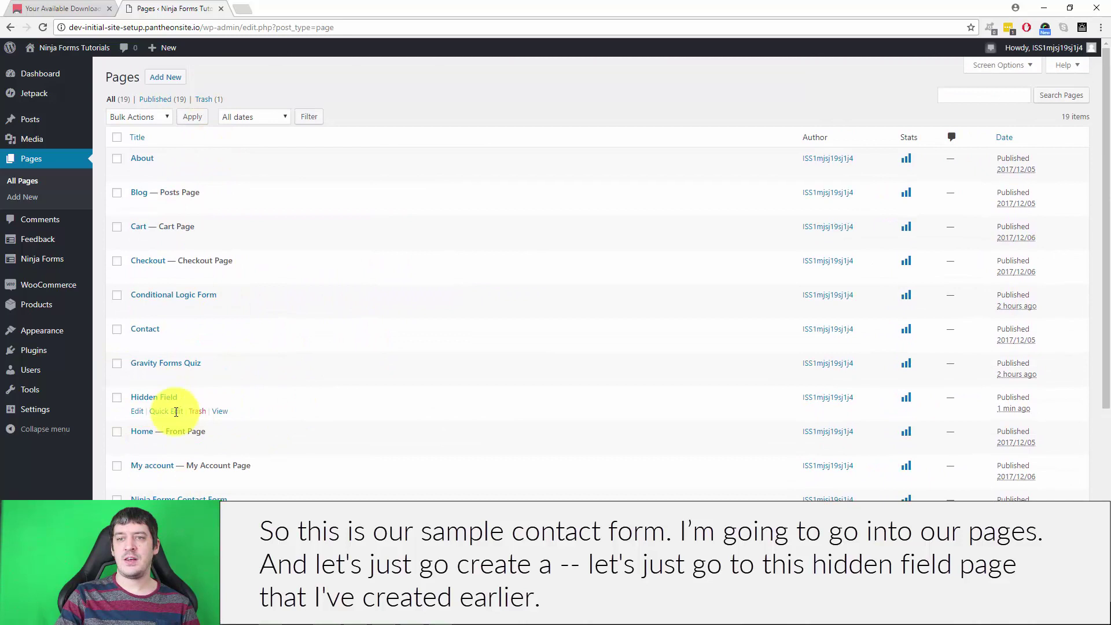
pyautogui.click(137, 411)
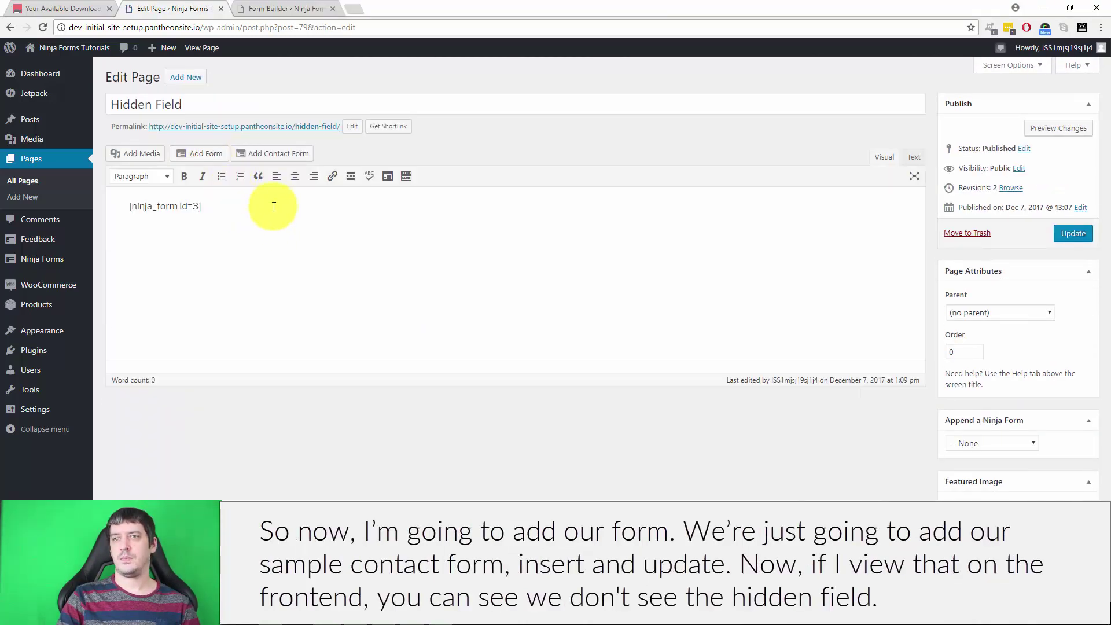
# Step: Replace the old shortcode with the Sample Contact Form [ninja_form id=3] and update the page
pyautogui.tripleClick(274, 207)
pyautogui.press('BackSpace')
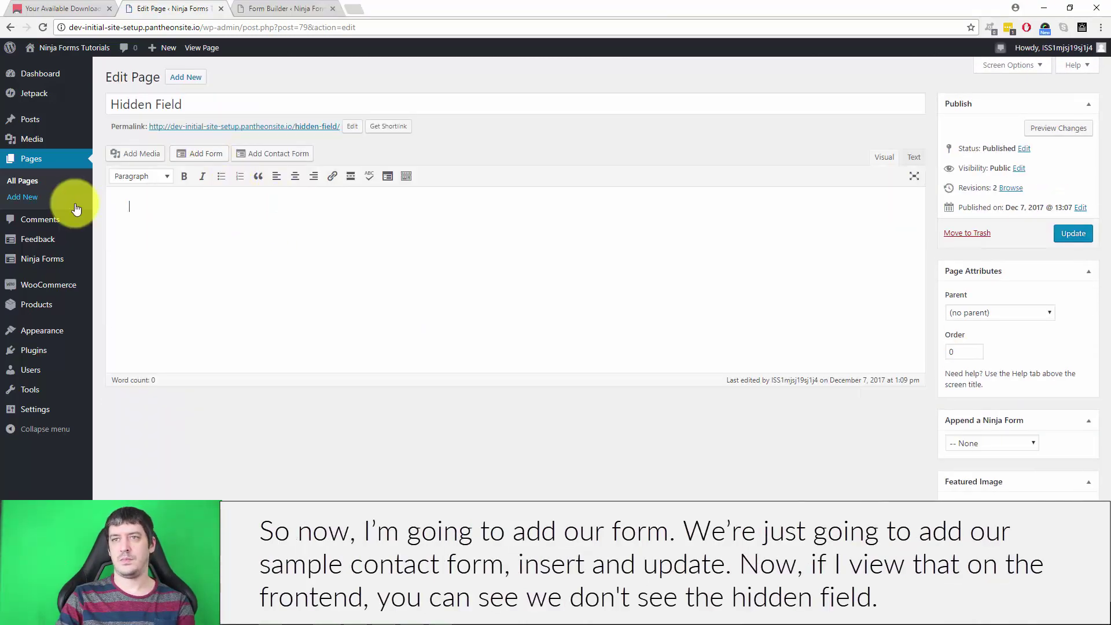
pyautogui.click(197, 155)
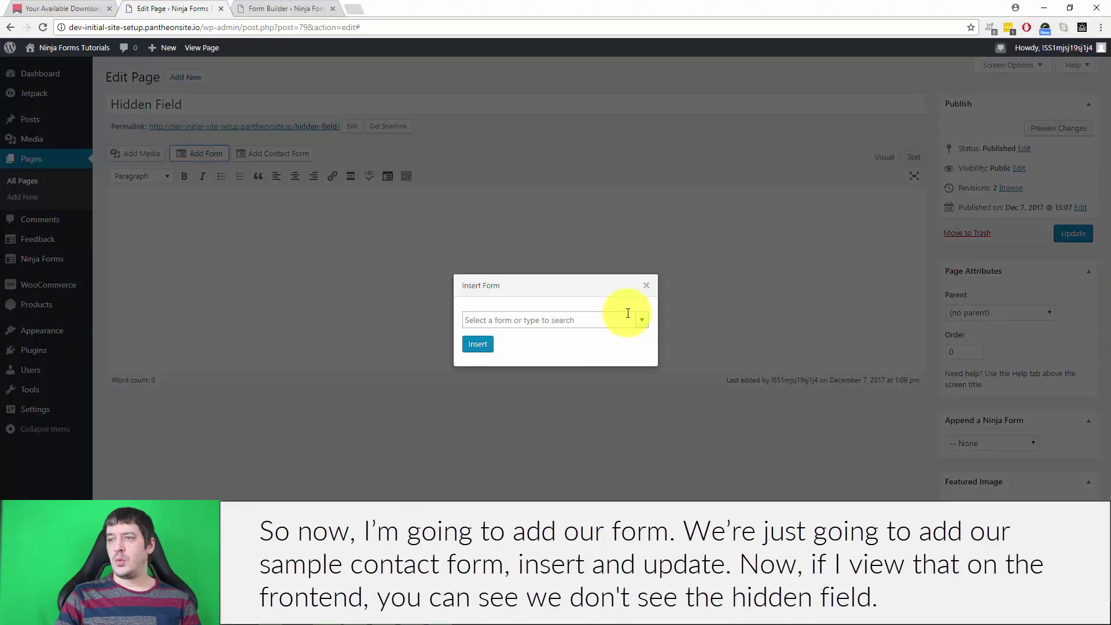
pyautogui.click(641, 320)
pyautogui.click(512, 352)
pyautogui.click(472, 342)
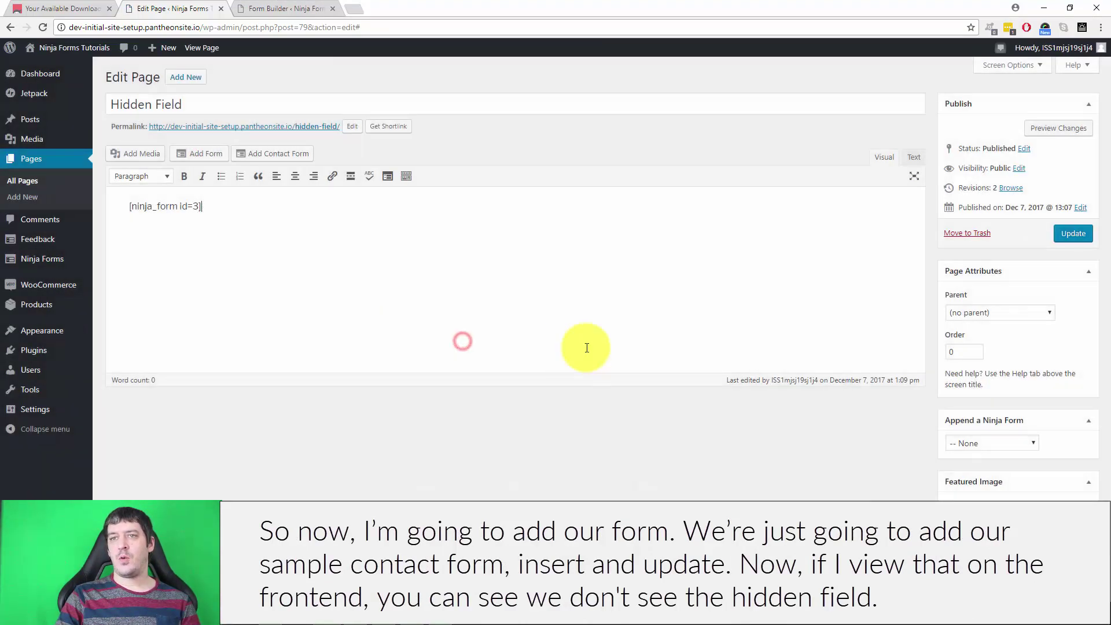
pyautogui.click(1077, 239)
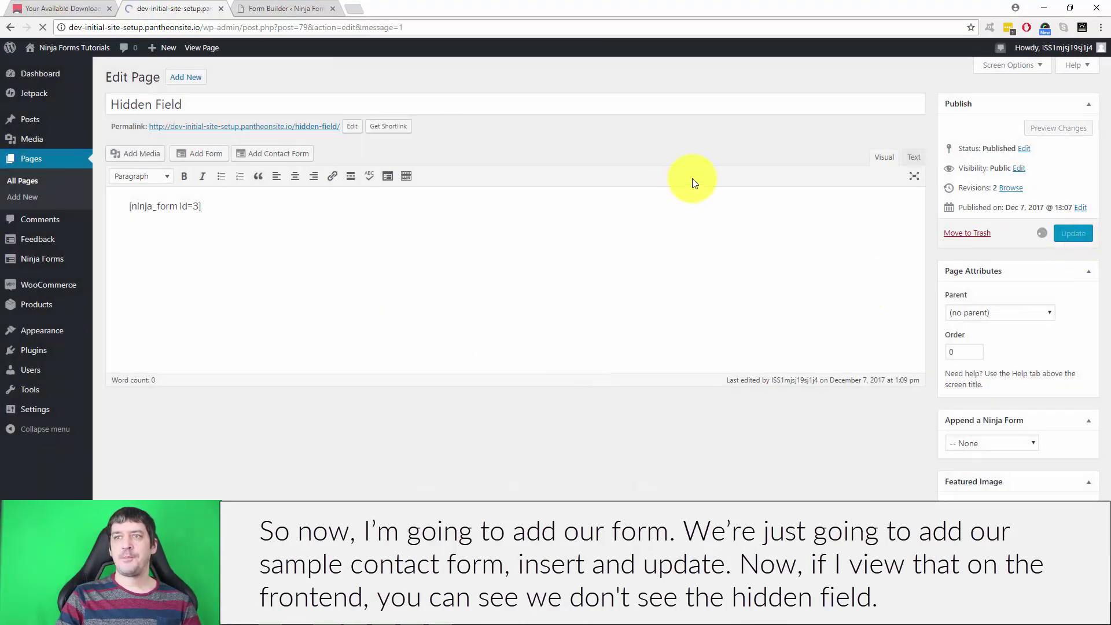
pyautogui.click(332, 8)
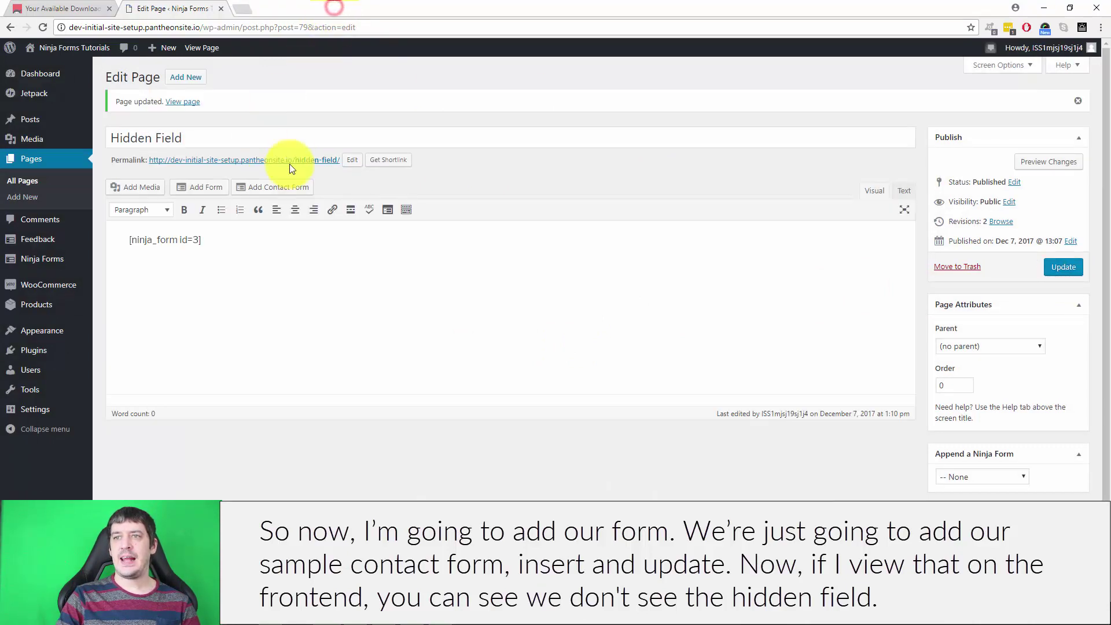
# Step: On the live Hidden Field page, enter a first name, an email and message 'is a mess', then submit
pyautogui.click(293, 160)
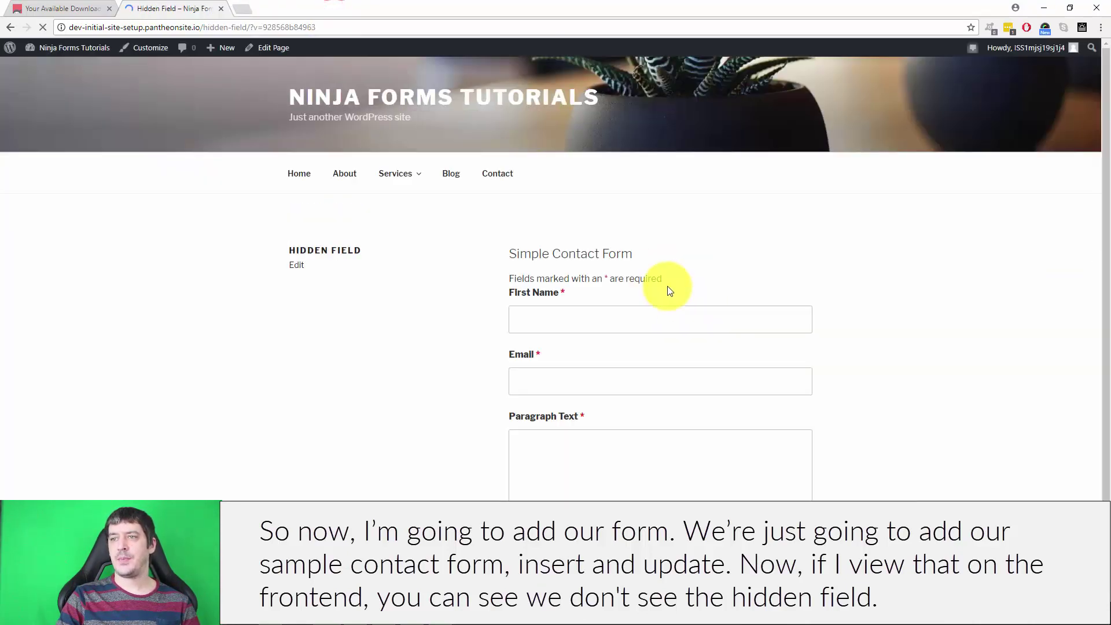
pyautogui.scroll(-2, 898, 409)
pyautogui.click(608, 218)
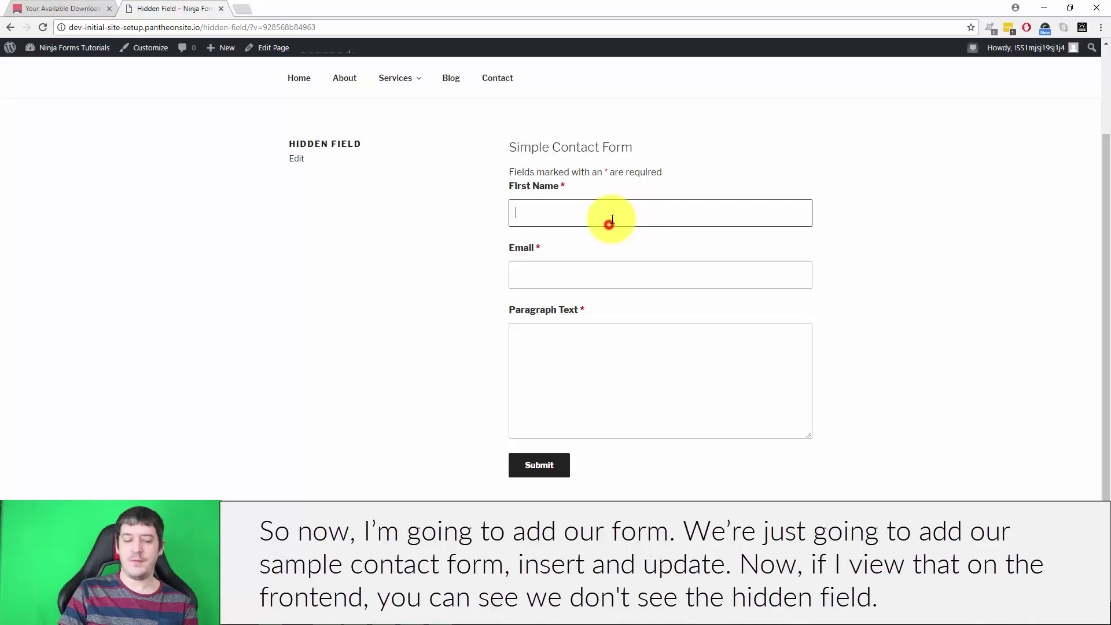
pyautogui.write('Dan')
pyautogui.press('Tab')
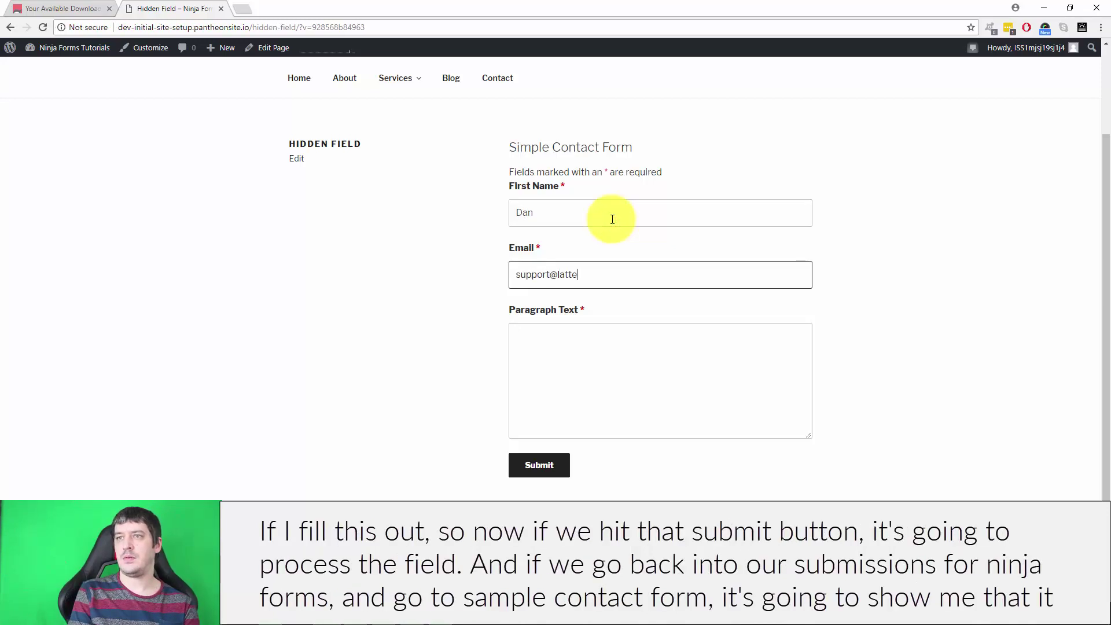
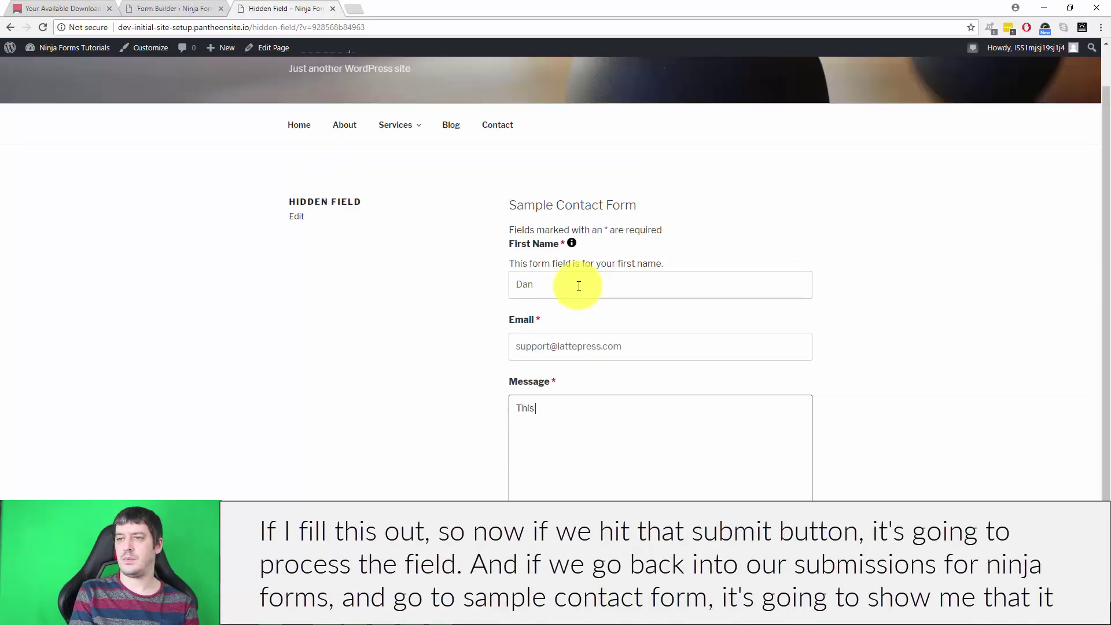
pyautogui.write('is a message.')
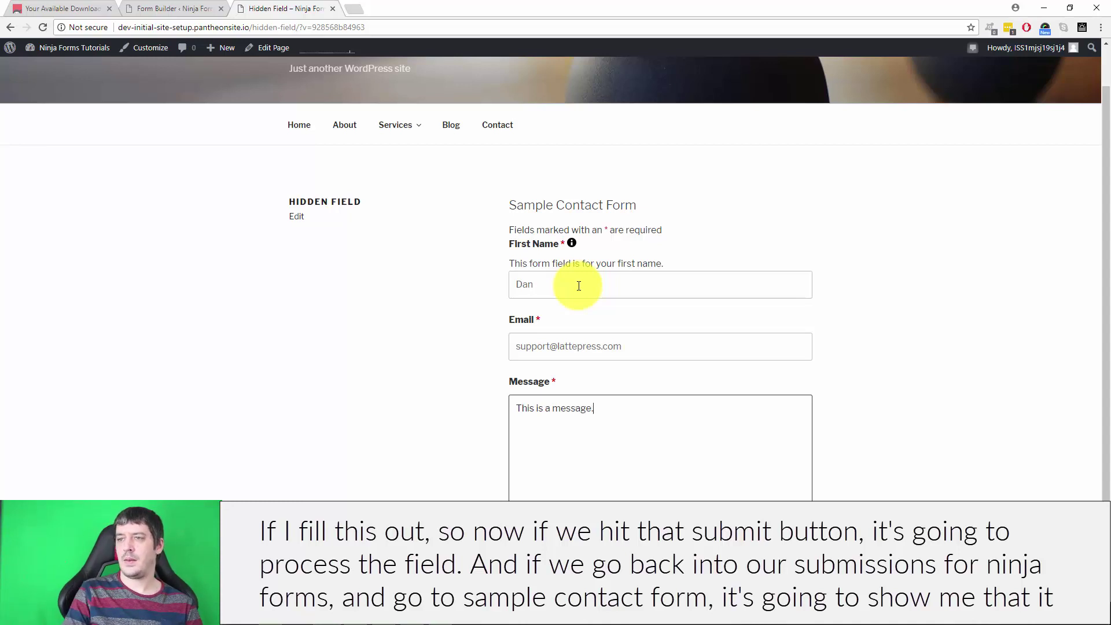
pyautogui.click(539, 561)
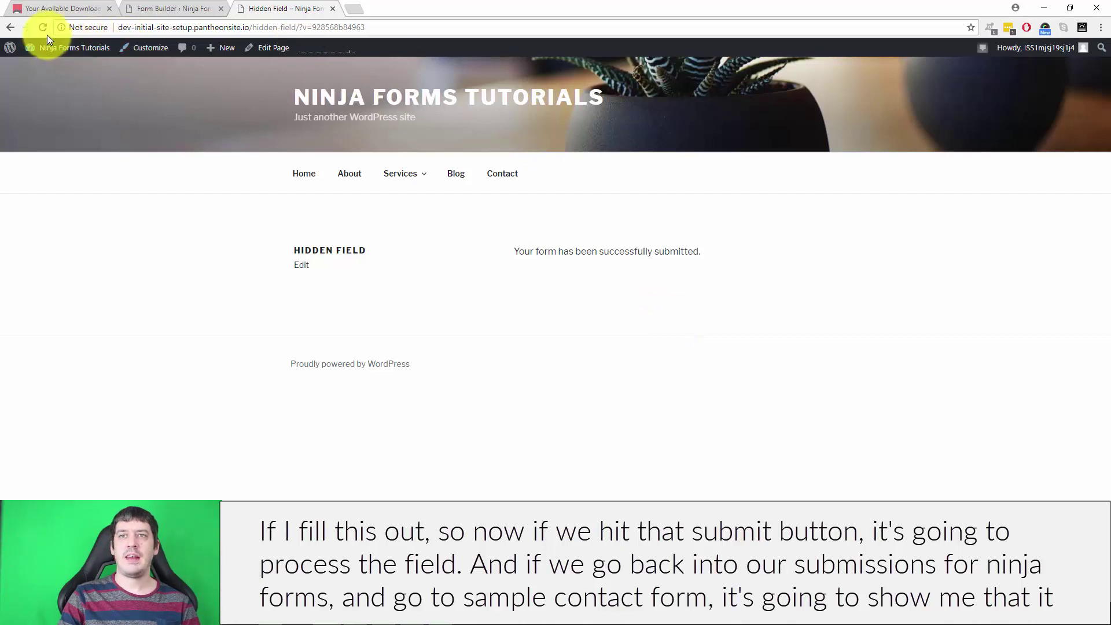
# Step: Filter the Ninja Forms Submissions list to show Sample Contact Form entries
pyautogui.click(53, 61)
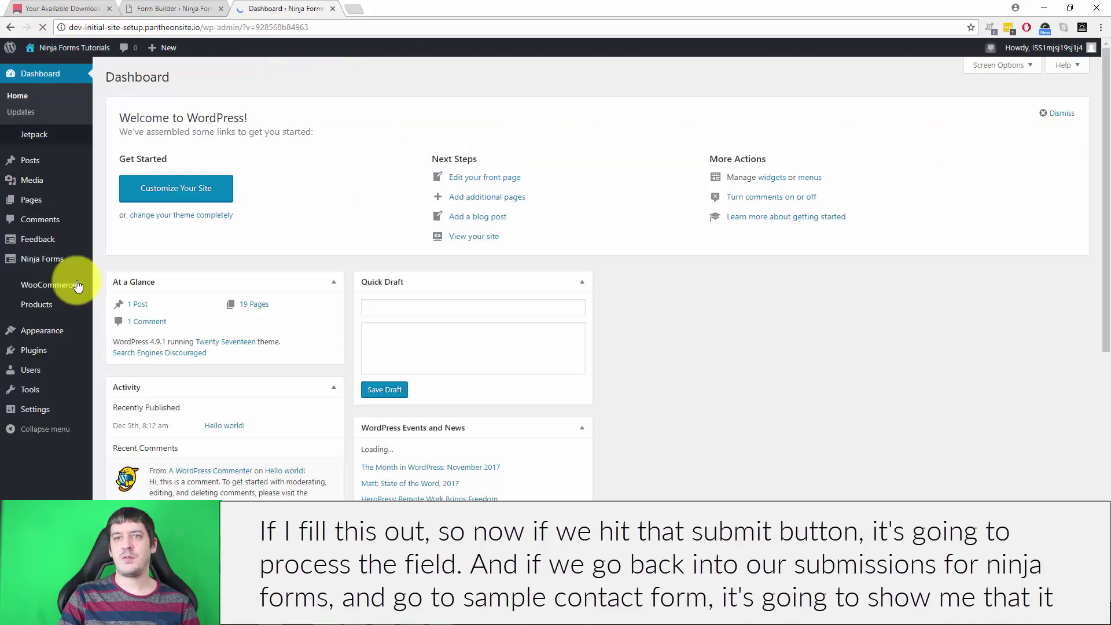
pyautogui.moveTo(52, 259)
pyautogui.click(116, 293)
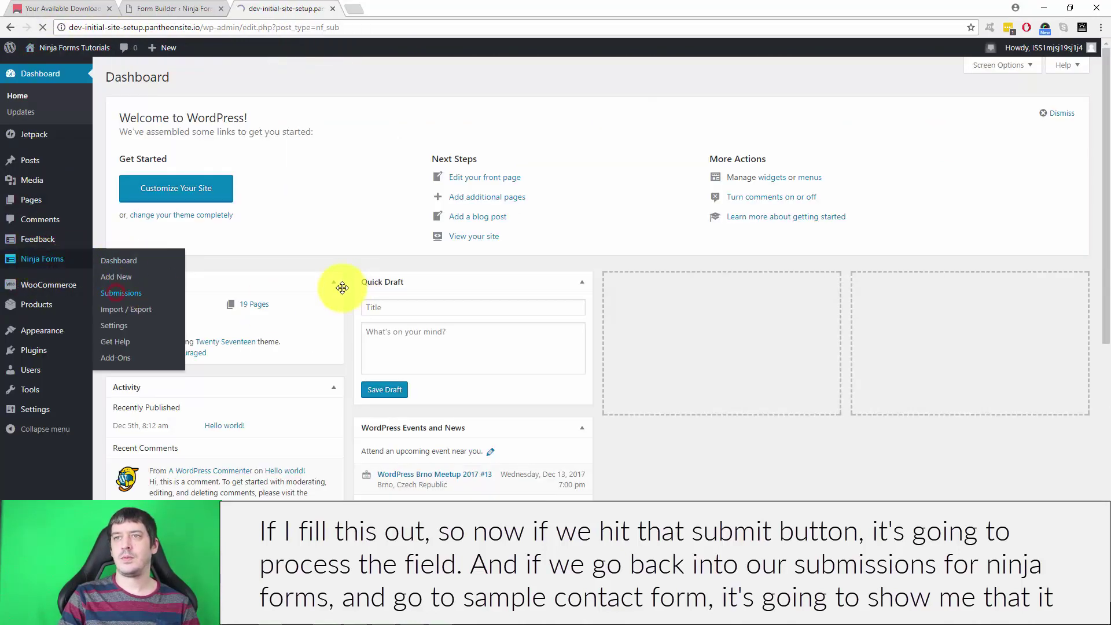
pyautogui.click(165, 101)
pyautogui.click(154, 134)
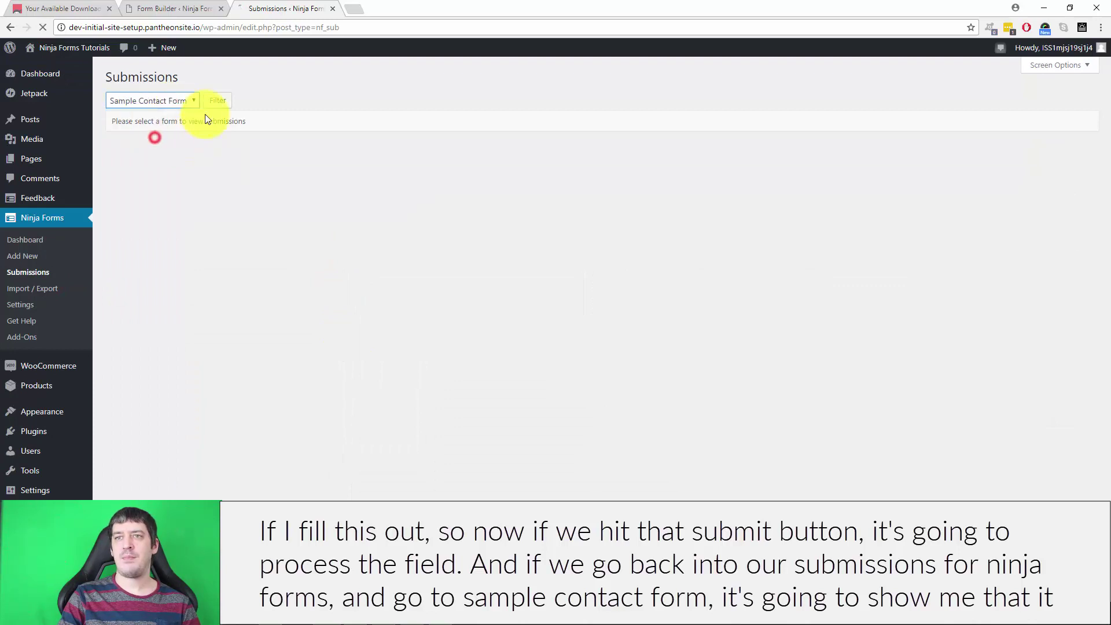
pyautogui.click(214, 102)
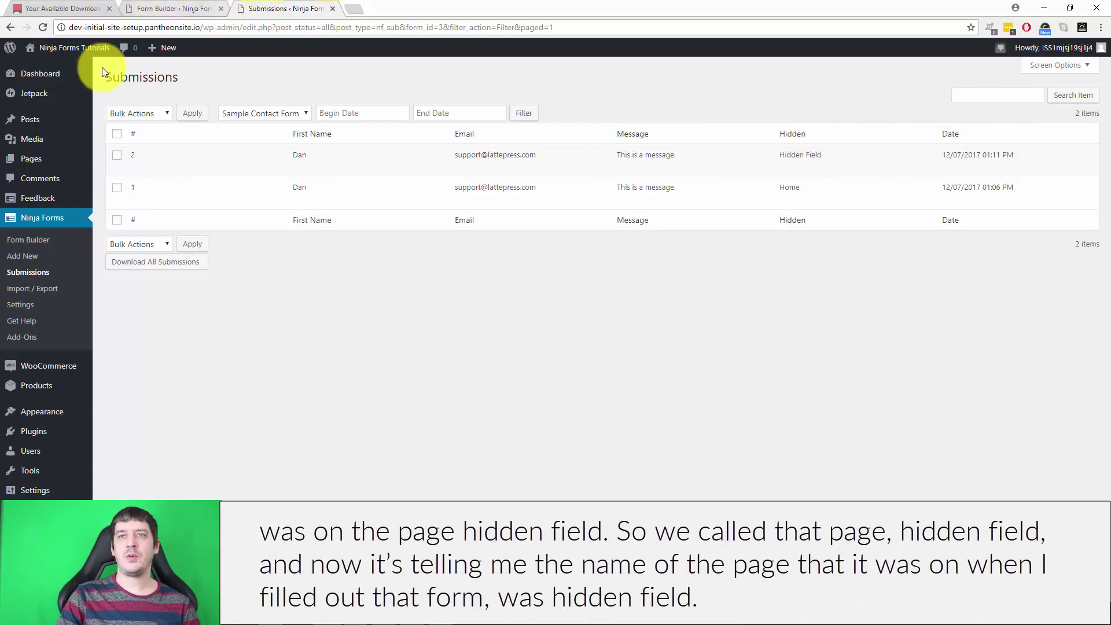
# Step: Open Pages in a new tab and select the 'Hidden Field' value in the newest submission
pyautogui.moveTo(35, 157)
pyautogui.middleClick(115, 176)
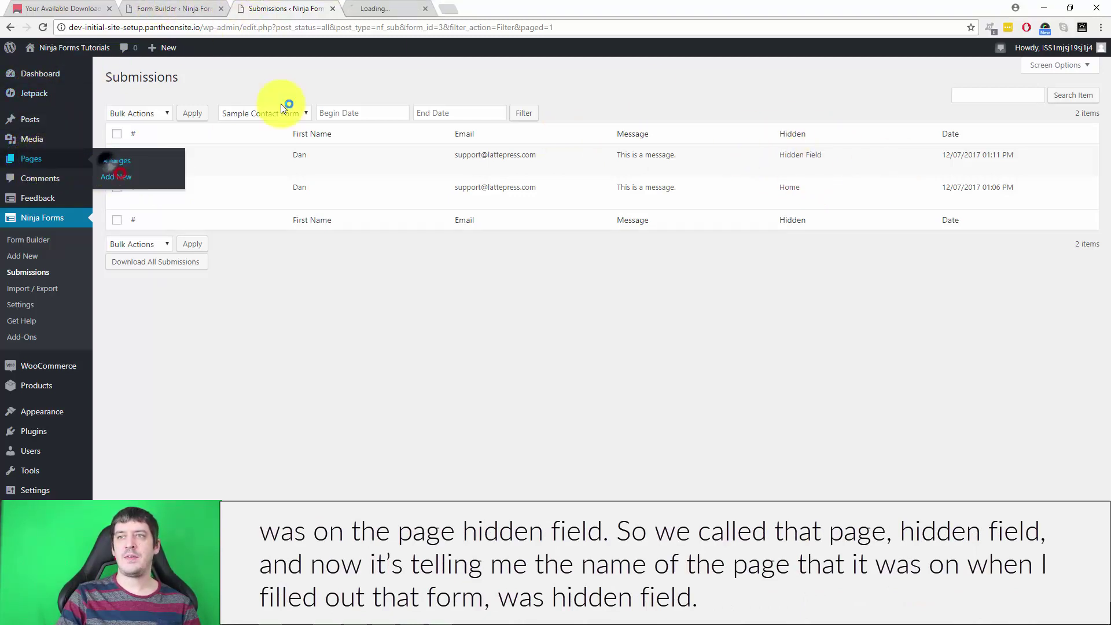
pyautogui.moveTo(776, 153); pyautogui.dragTo(838, 157)
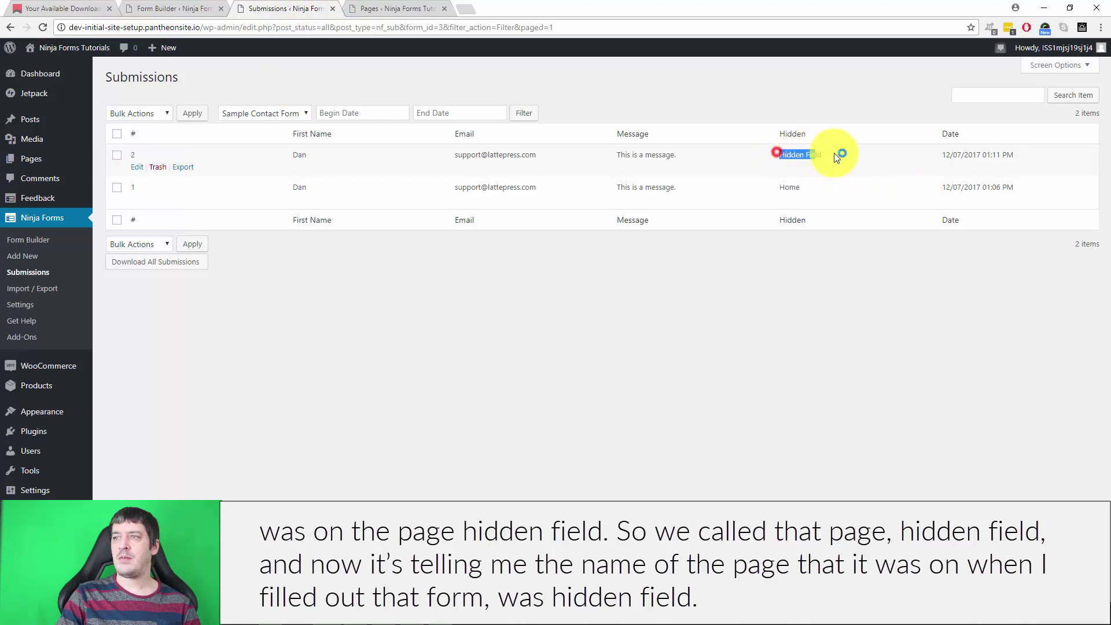